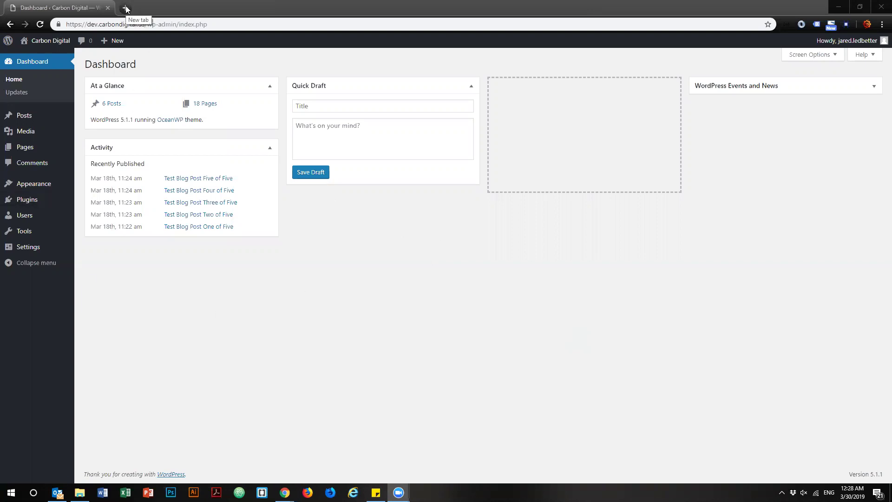
# Step: Search for new plugins with "custom css", then install and activate the Simple Custom CSS and JS plugin
pyautogui.moveTo(37, 199)
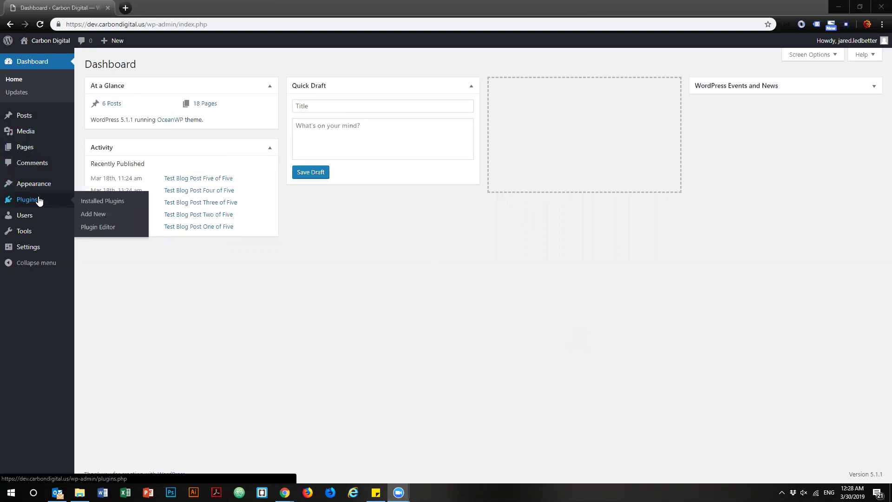
pyautogui.click(98, 217)
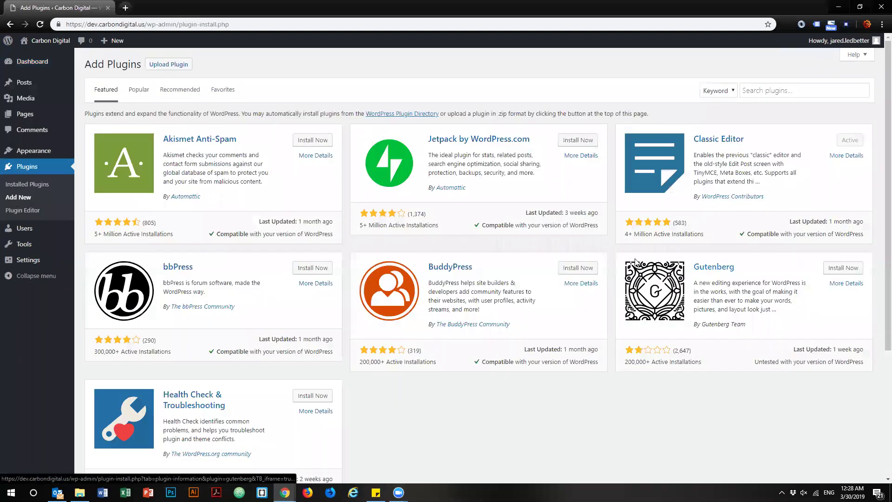
pyautogui.click(784, 91)
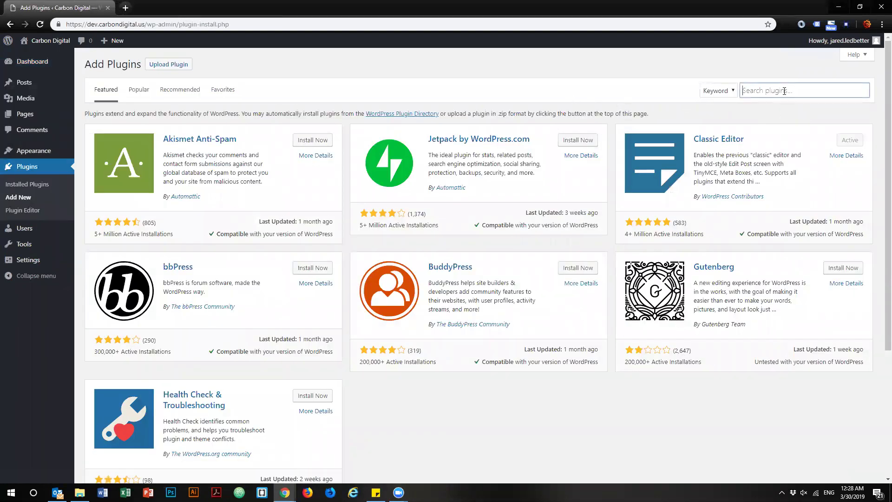
pyautogui.write('custom css')
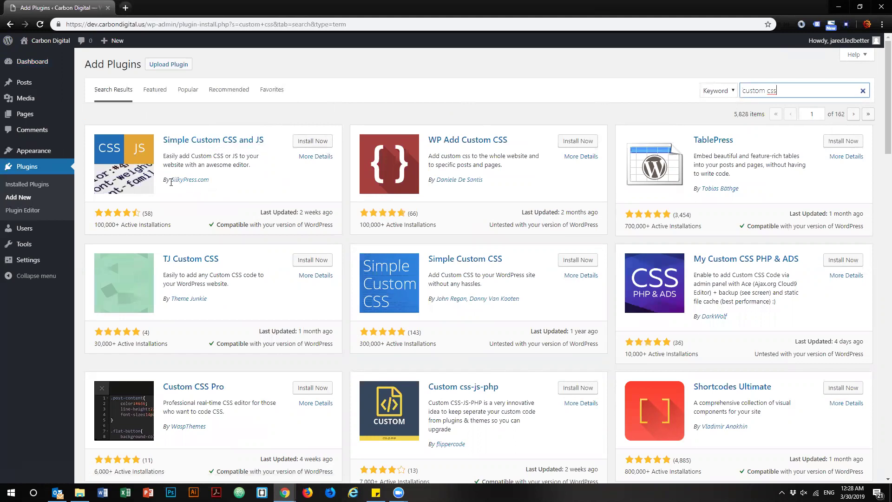
pyautogui.click(304, 140)
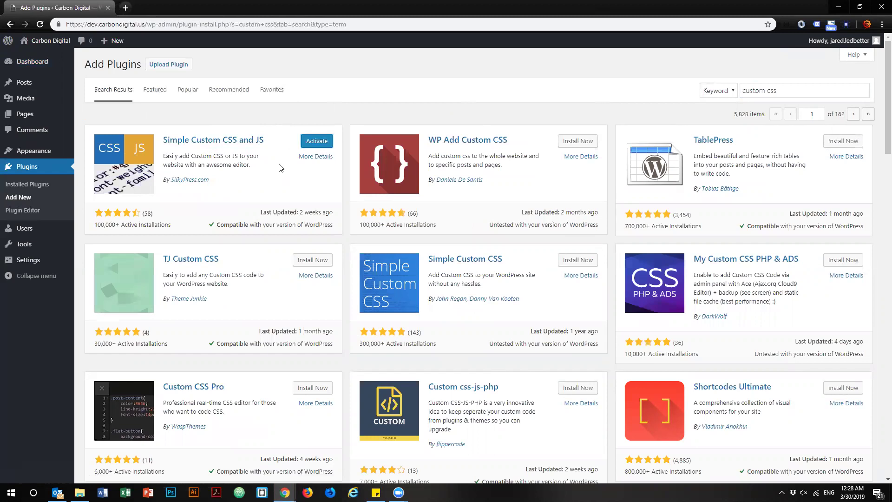
pyautogui.click(316, 141)
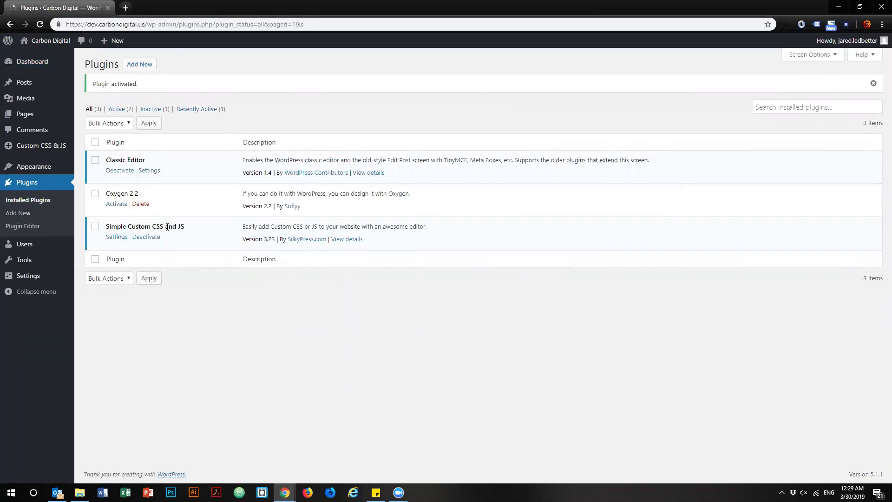
pyautogui.moveTo(32, 147)
# Step: Open business.facebook.com in a new browser tab and select the Carbon Digital Agency business
pyautogui.hotkey('ctrl', 't')
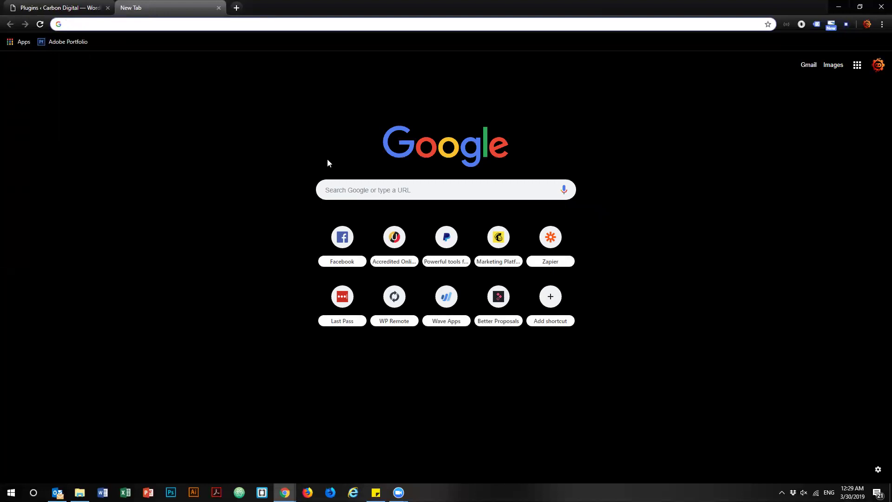
pyautogui.write('business.facebook.com')
pyautogui.press('Return')
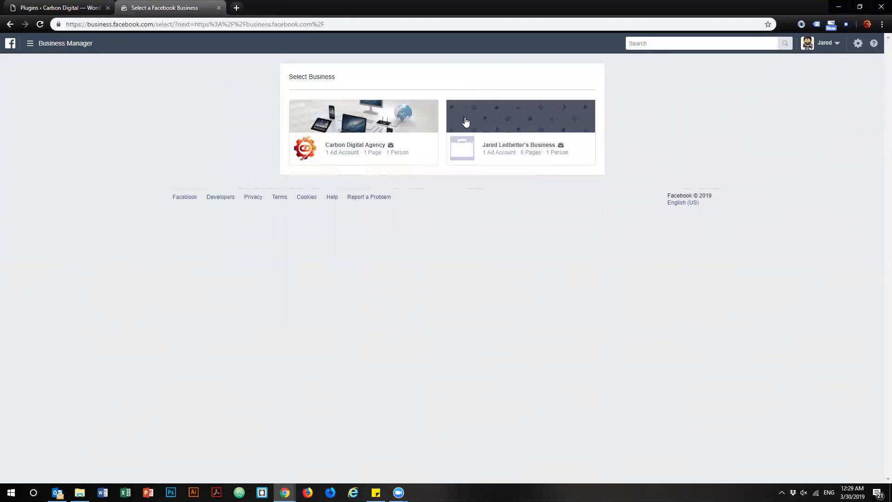
pyautogui.click(357, 148)
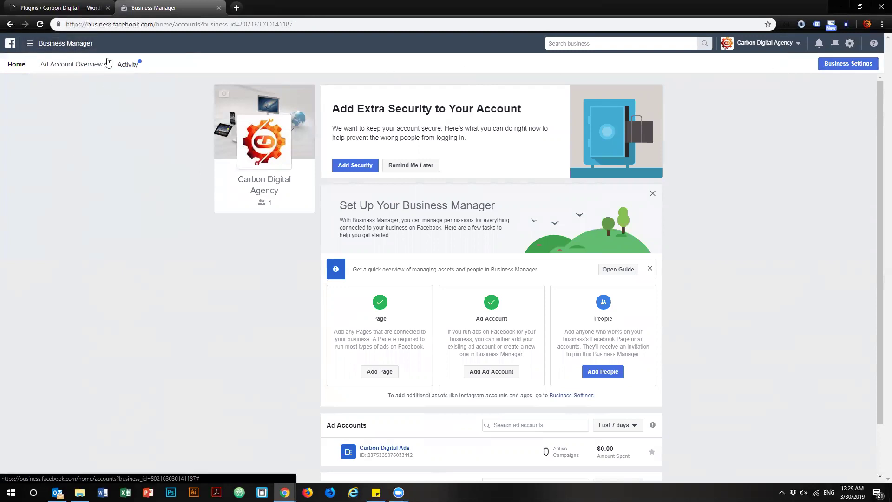
# Step: Open the Business Settings and display the Pixels data source
pyautogui.click(31, 46)
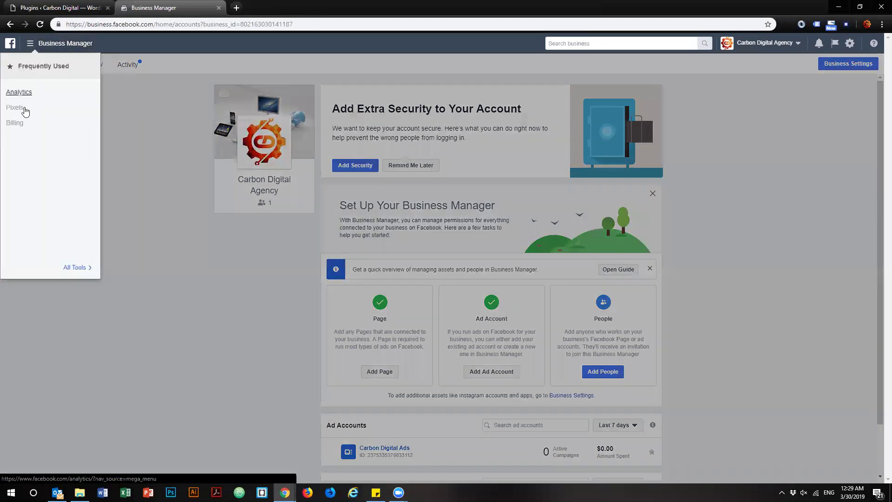
pyautogui.click(175, 114)
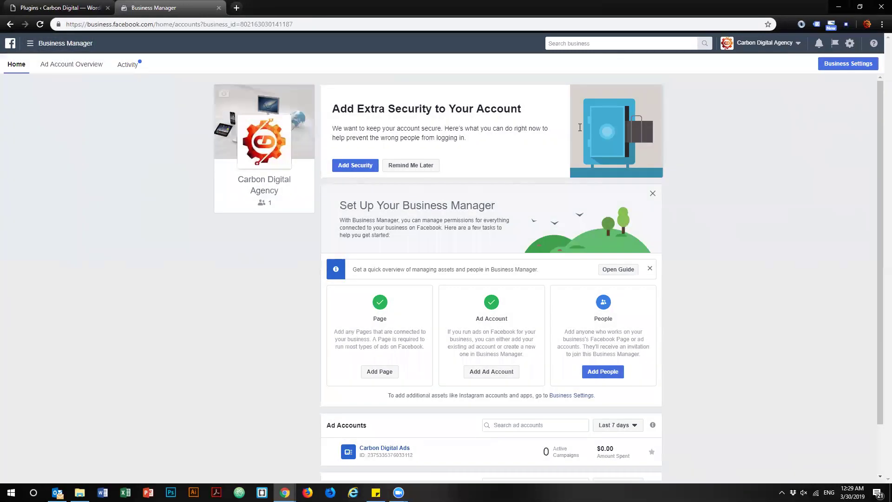
pyautogui.click(848, 64)
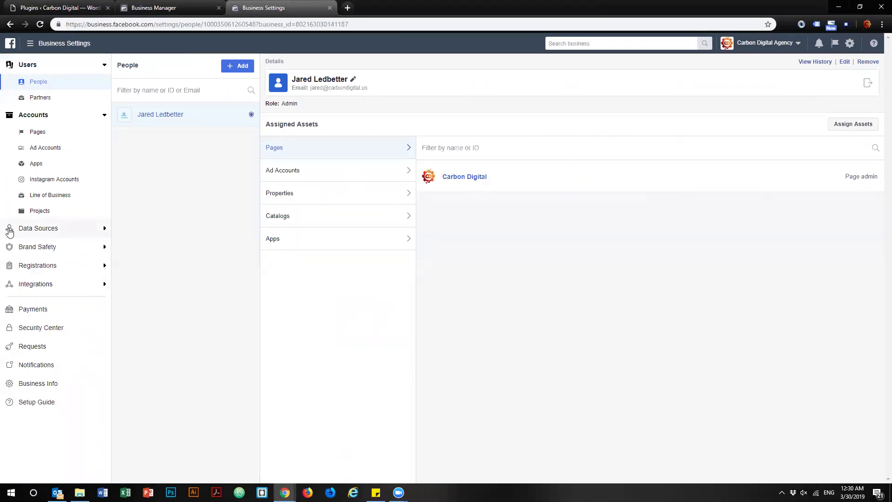
pyautogui.click(104, 229)
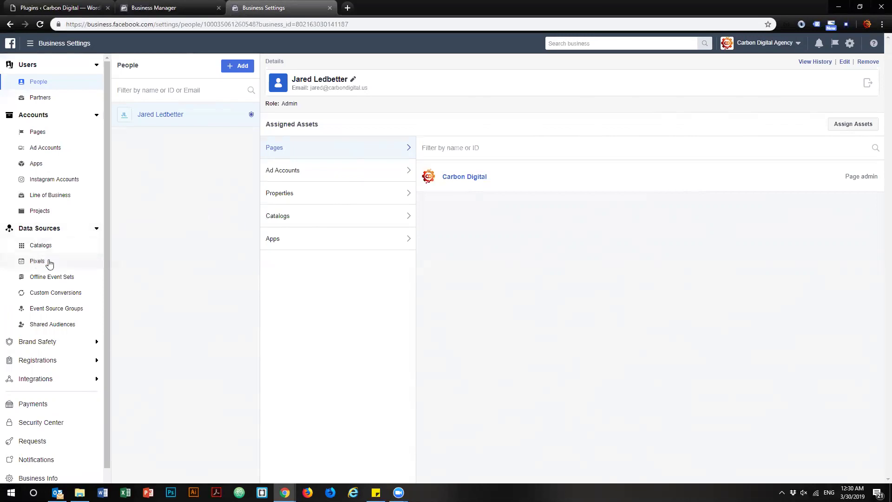
pyautogui.click(35, 263)
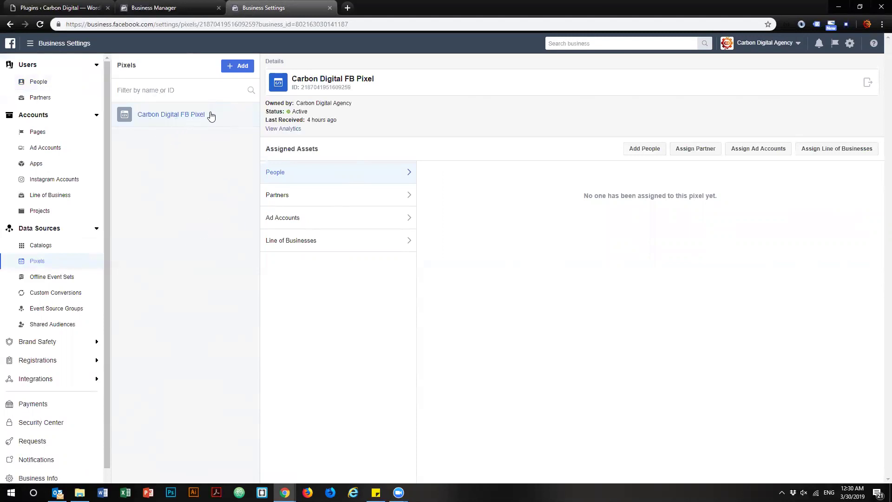
# Step: Create a Facebook pixel named "Test Pixel" without a website URL, and dismiss the pixel setup dialog
pyautogui.click(239, 68)
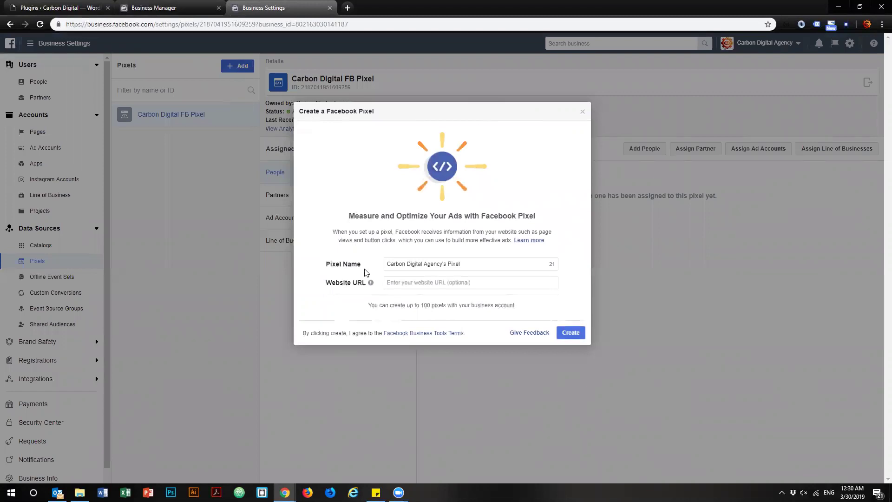
pyautogui.moveTo(484, 263); pyautogui.dragTo(345, 261)
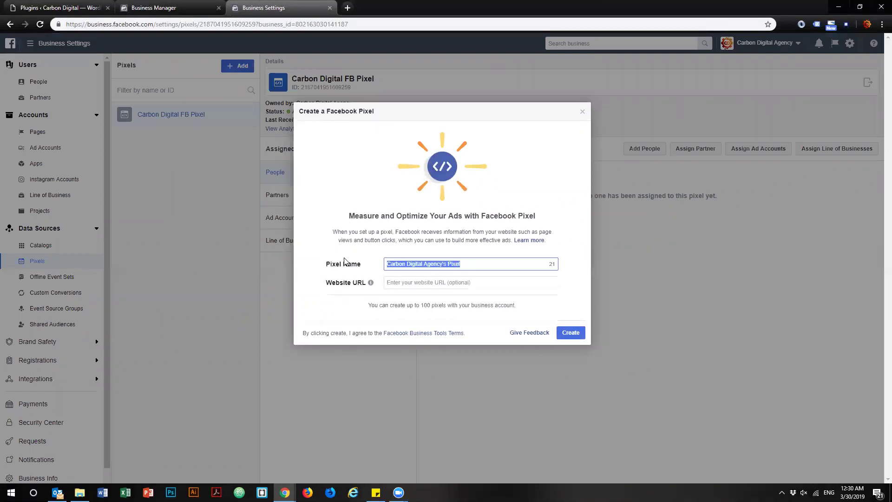
pyautogui.write('Test')
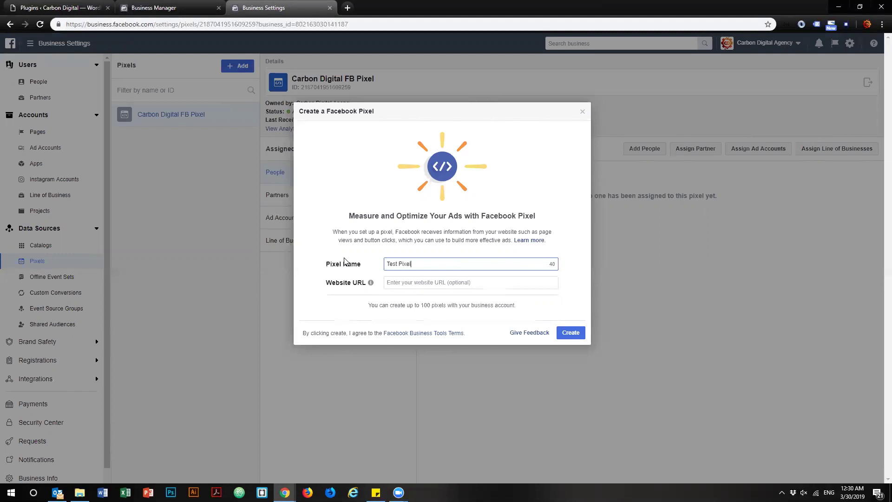
pyautogui.press('Tab')
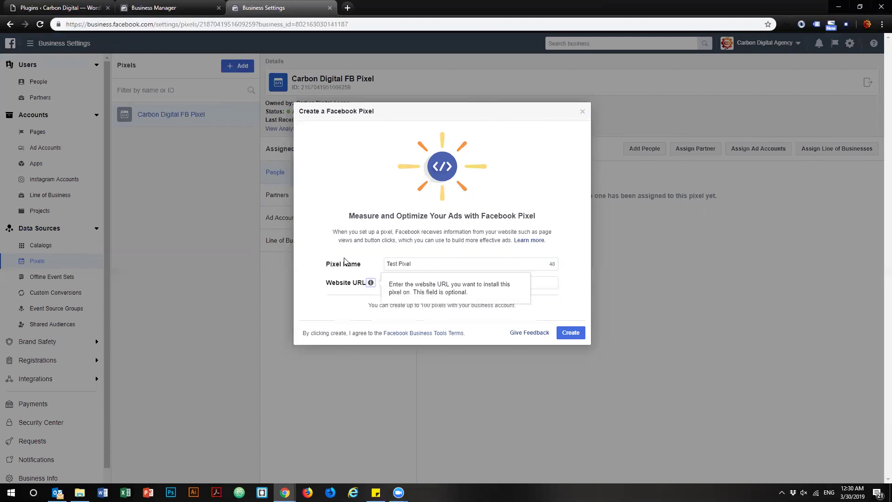
pyautogui.click(361, 296)
pyautogui.click(569, 332)
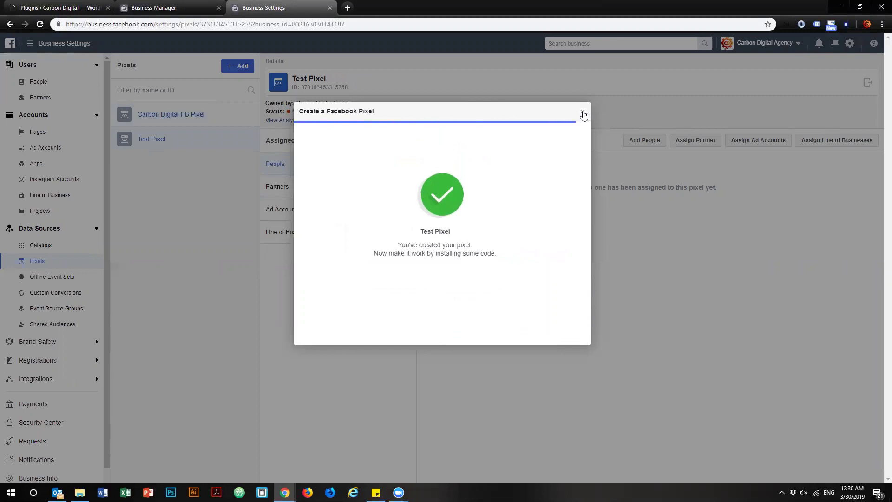
pyautogui.click(583, 114)
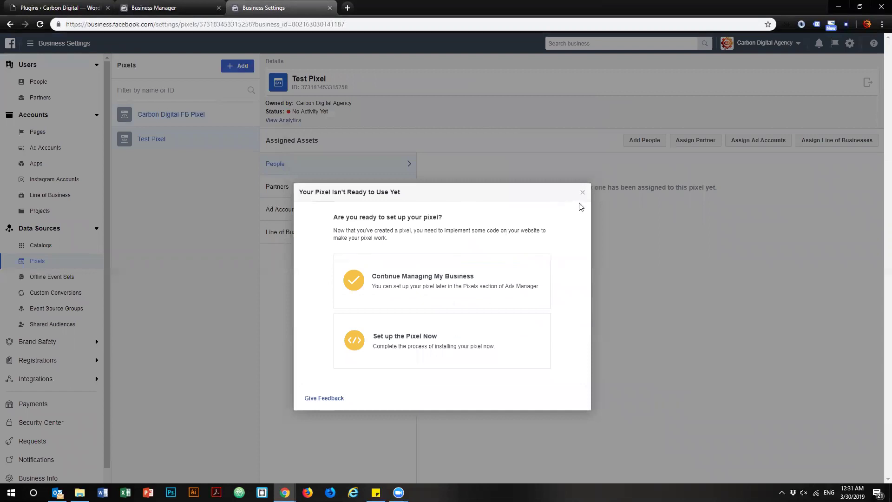
pyautogui.click(583, 192)
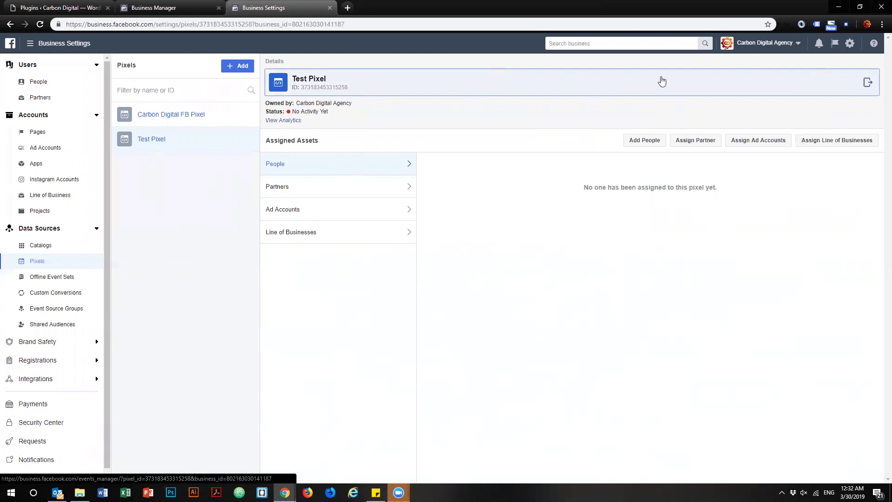
# Step: Open Test Pixel in Events Manager and start the manual installation of its pixel code
pyautogui.click(691, 83)
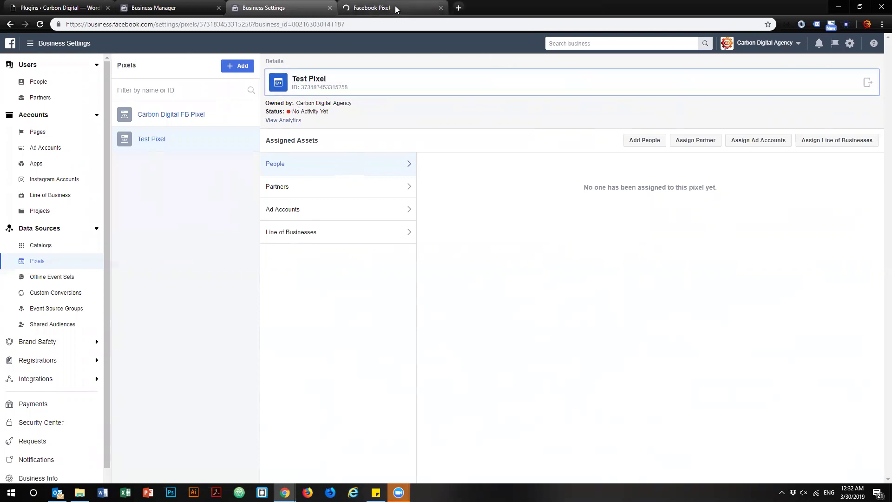
pyautogui.click(396, 10)
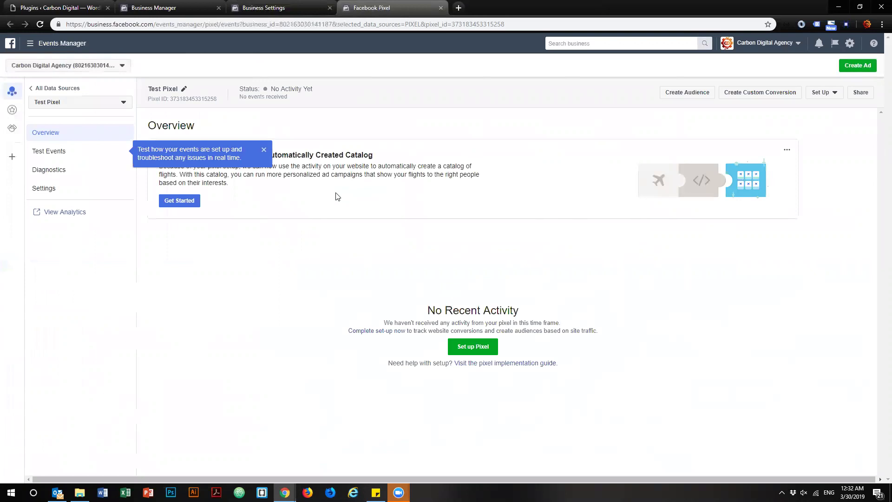
pyautogui.click(264, 151)
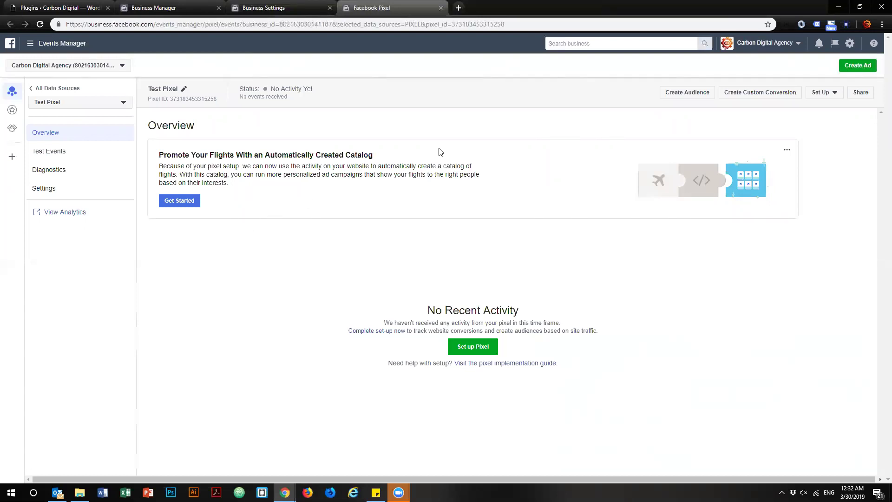
pyautogui.click(836, 93)
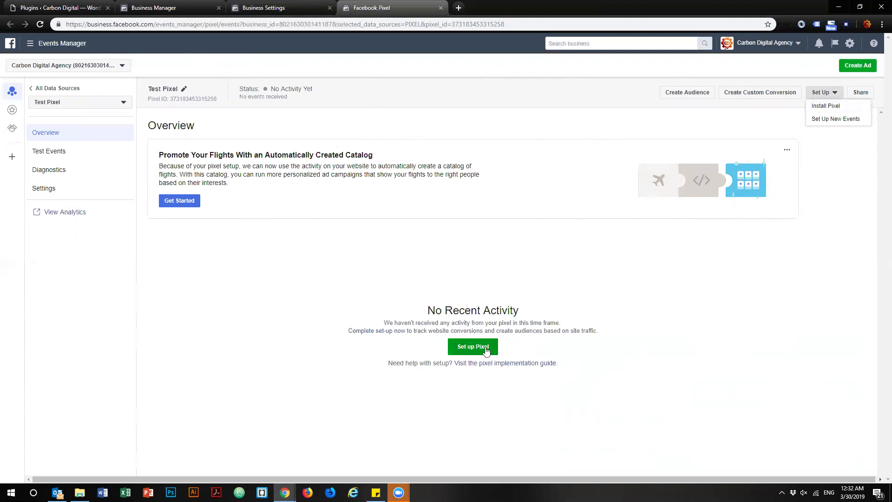
pyautogui.click(829, 108)
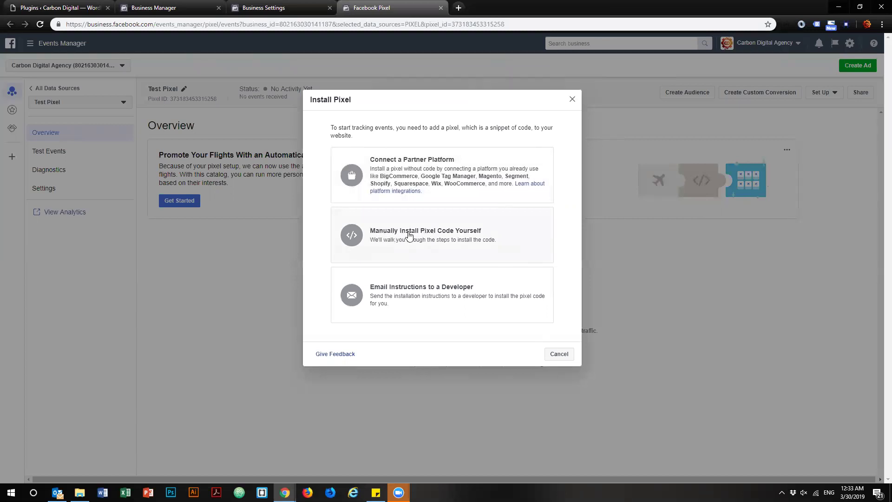
pyautogui.click(452, 230)
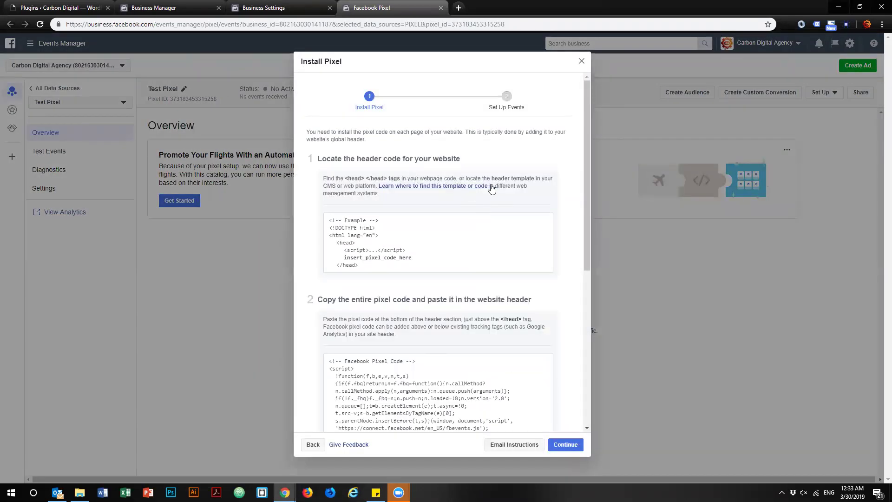
# Step: Review the header placement instructions and copy the entire Facebook pixel code to the clipboard
pyautogui.moveTo(584, 139); pyautogui.dragTo(589, 258)
pyautogui.moveTo(441, 150)
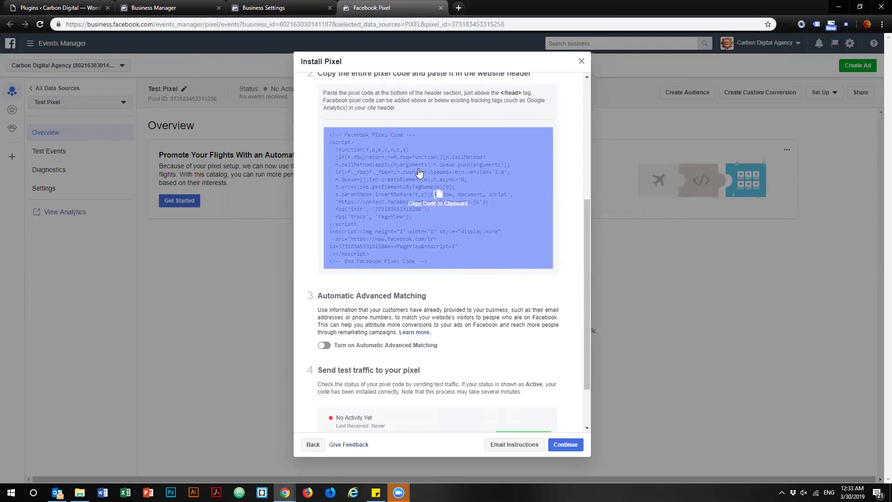
pyautogui.click(410, 193)
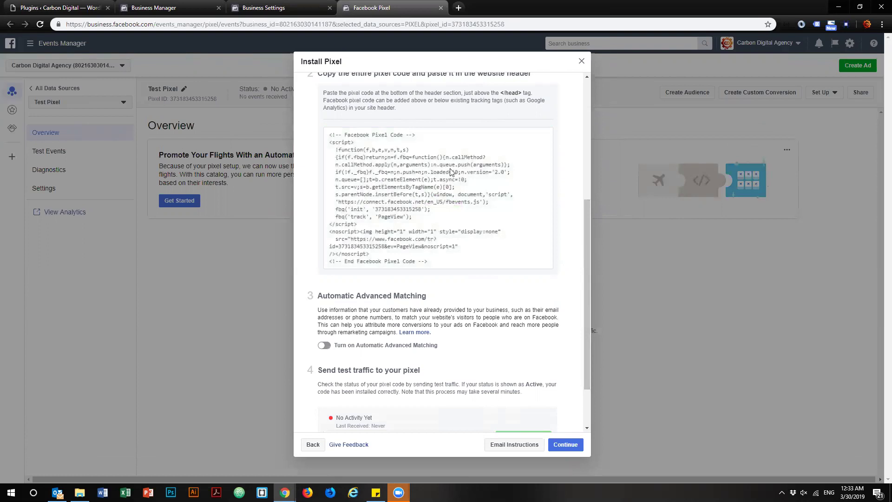
pyautogui.click(35, 7)
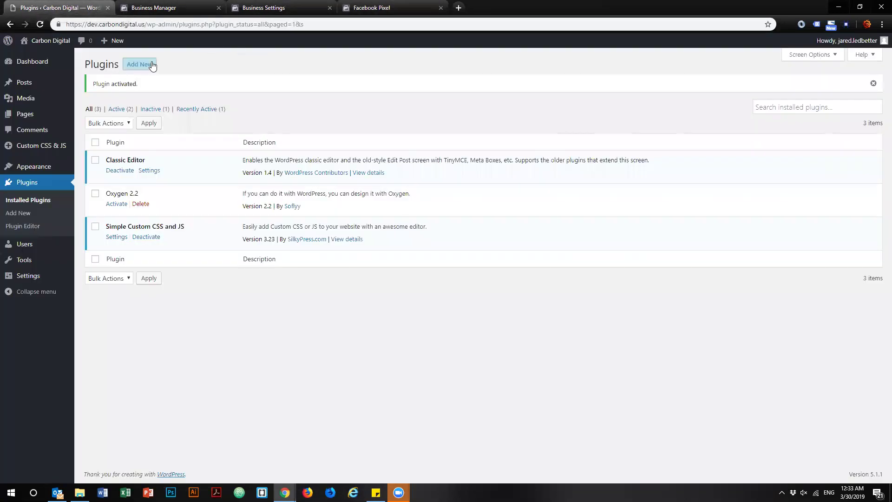
pyautogui.click(385, 8)
pyautogui.moveTo(588, 259); pyautogui.dragTo(593, 114)
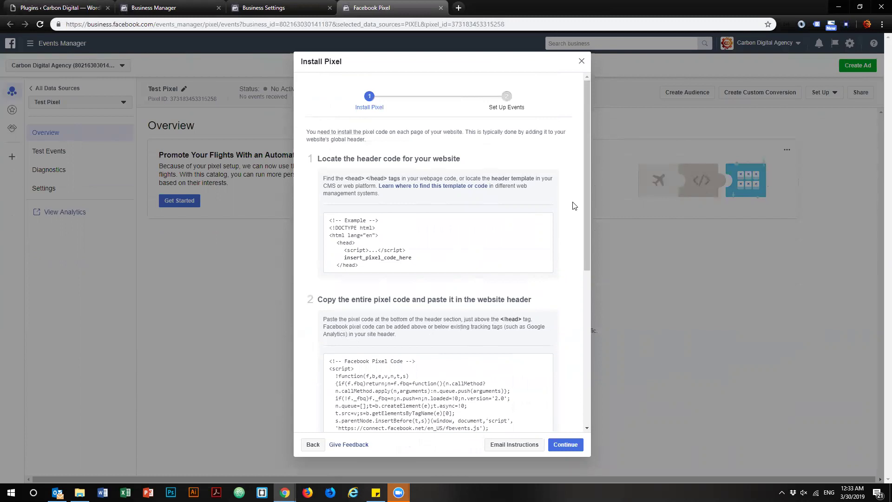
pyautogui.moveTo(587, 163); pyautogui.dragTo(587, 283)
pyautogui.click(409, 201)
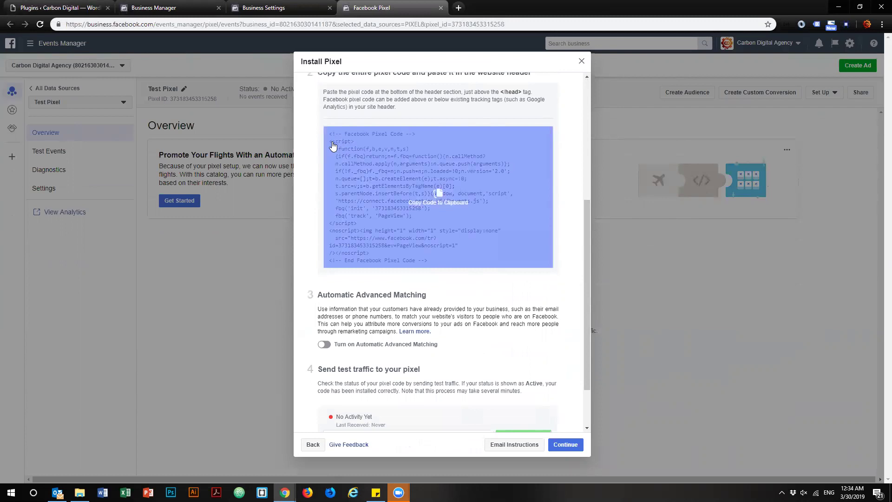
pyautogui.click(351, 228)
pyautogui.click(426, 177)
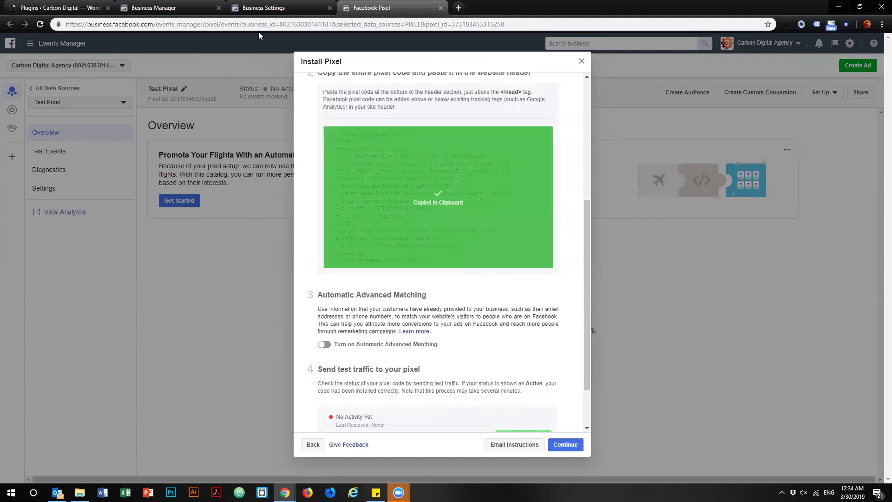
# Step: Switch to the WordPress admin, start a new custom HTML code and replace its placeholder text with the copied Facebook pixel code
pyautogui.click(55, 11)
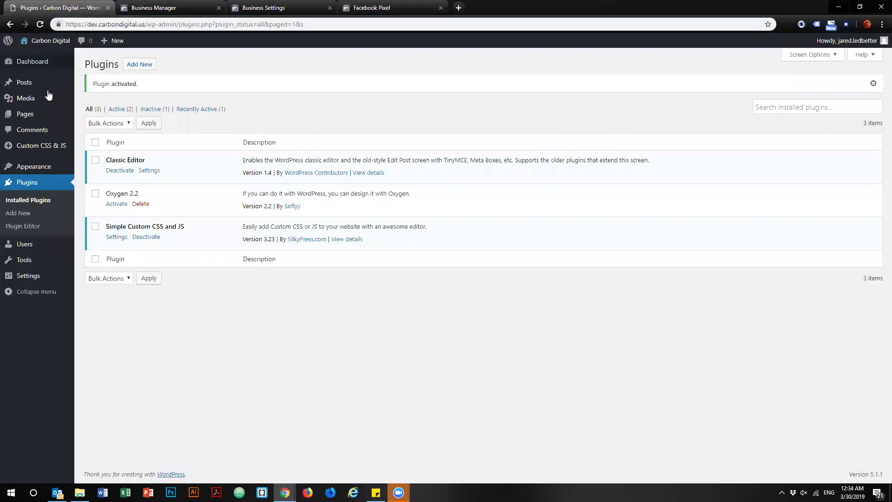
pyautogui.moveTo(26, 146)
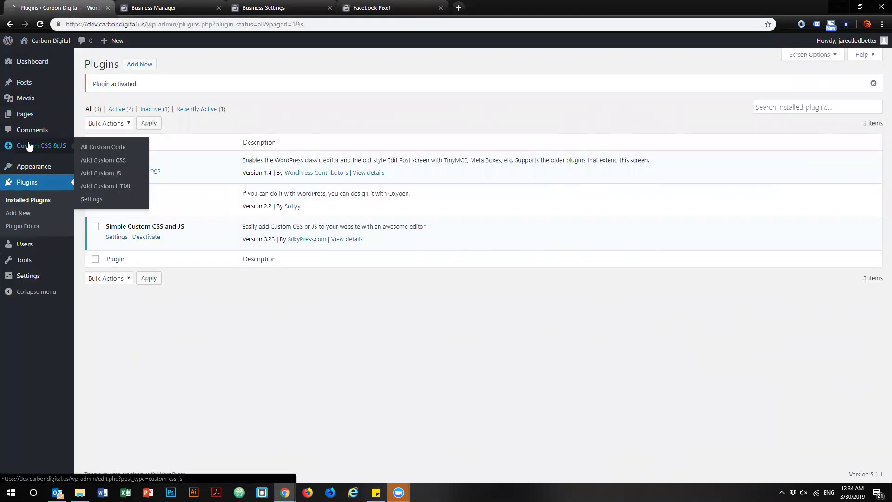
pyautogui.click(130, 187)
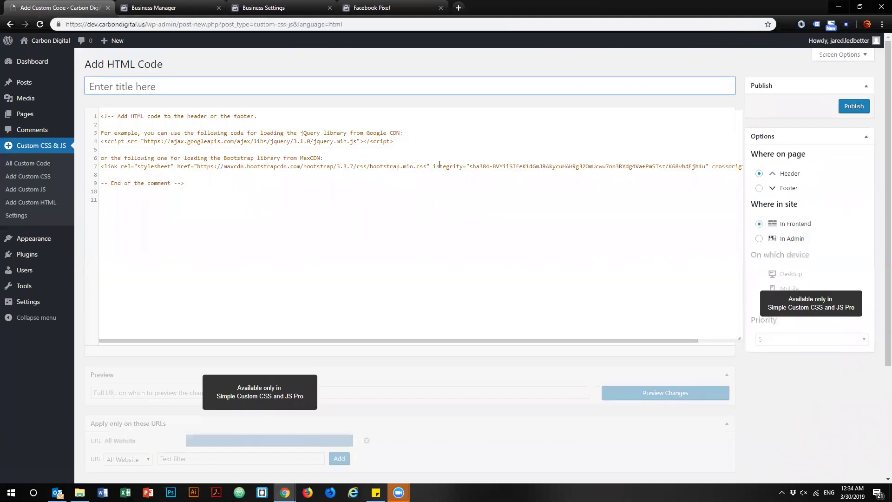
pyautogui.moveTo(285, 193); pyautogui.dragTo(75, 89)
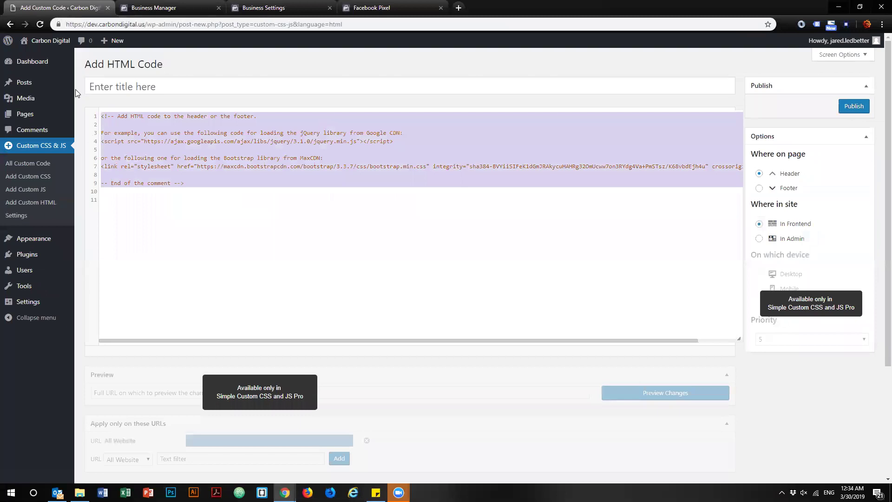
pyautogui.press('BackSpace')
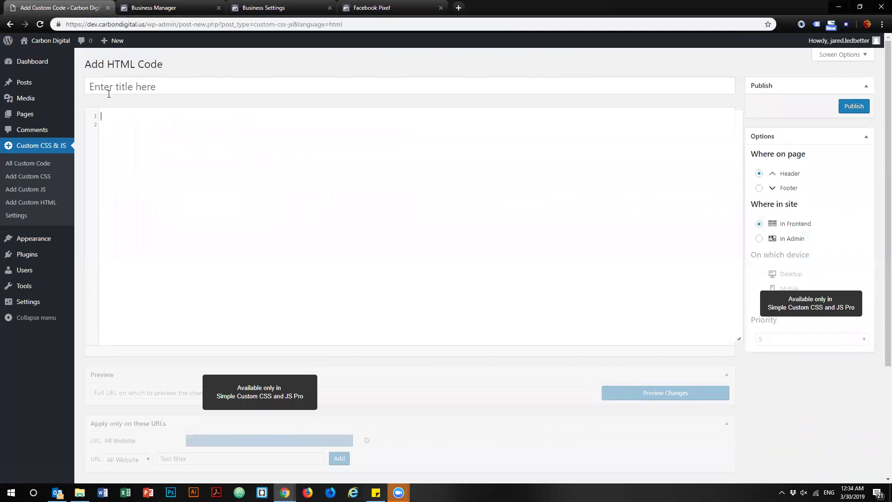
pyautogui.rightClick(105, 118)
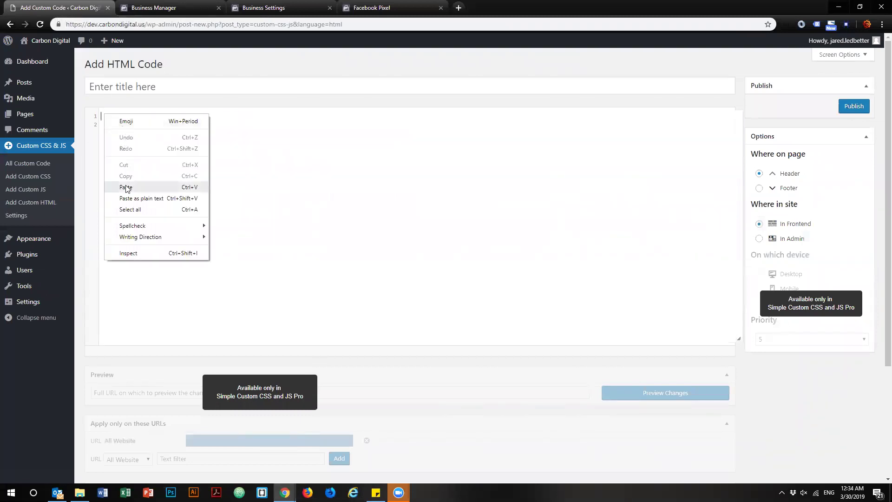
pyautogui.click(124, 183)
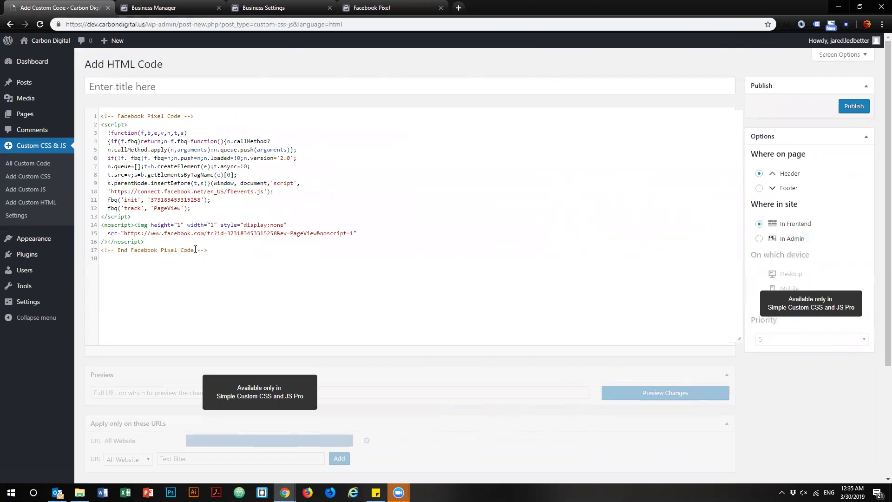
pyautogui.moveTo(207, 250); pyautogui.dragTo(100, 250)
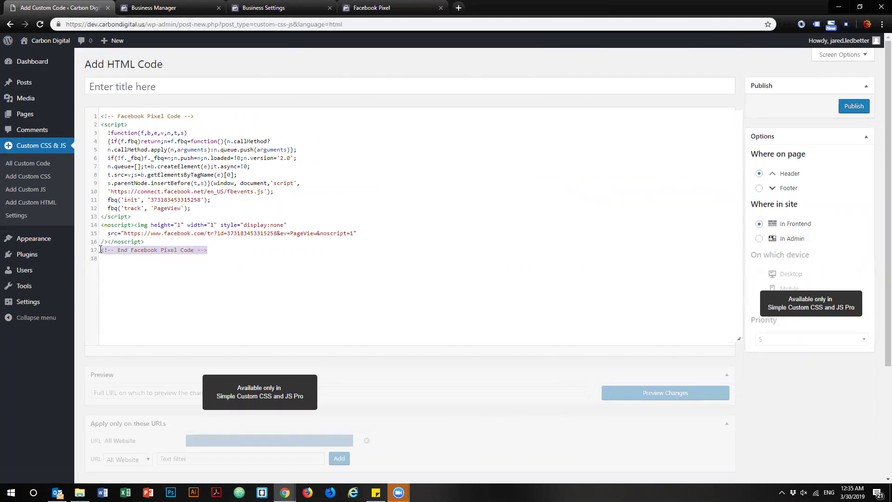
pyautogui.click(112, 257)
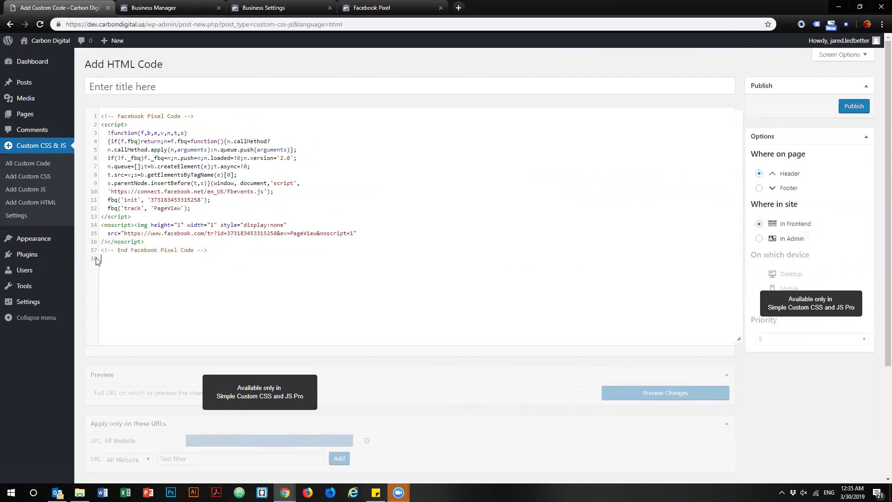
# Step: Title the HTML code "Facebook Pixel" and publish it for the header of the site's frontend
pyautogui.click(139, 91)
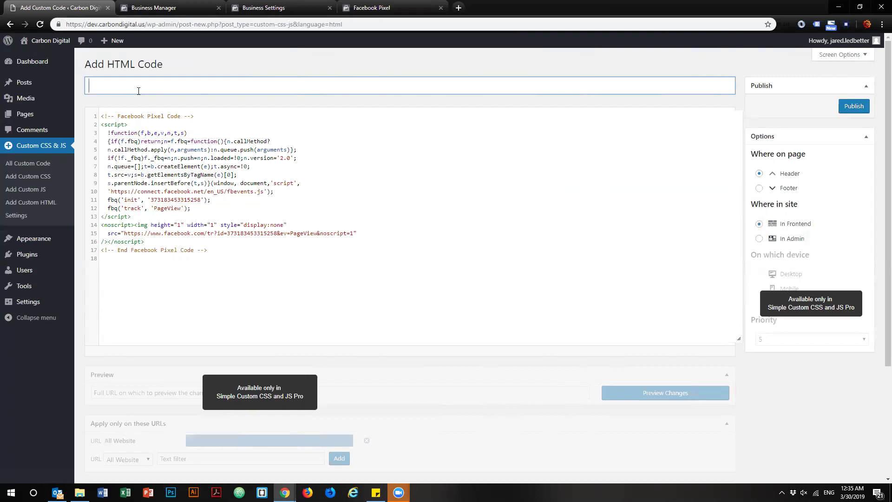
pyautogui.write('Facebook Pixel')
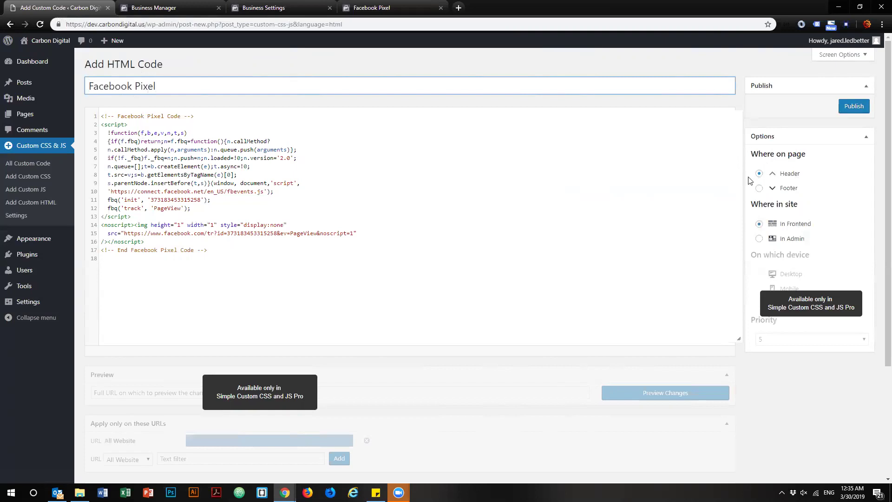
pyautogui.moveTo(757, 205); pyautogui.dragTo(810, 207)
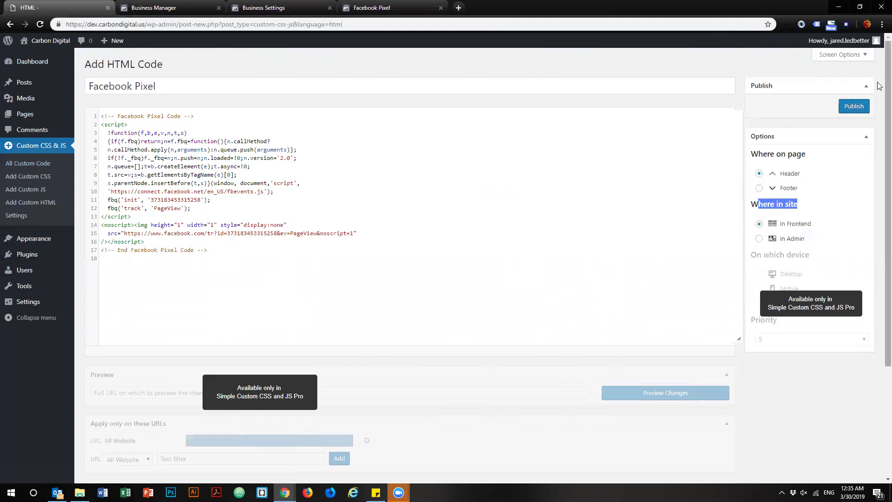
pyautogui.click(853, 106)
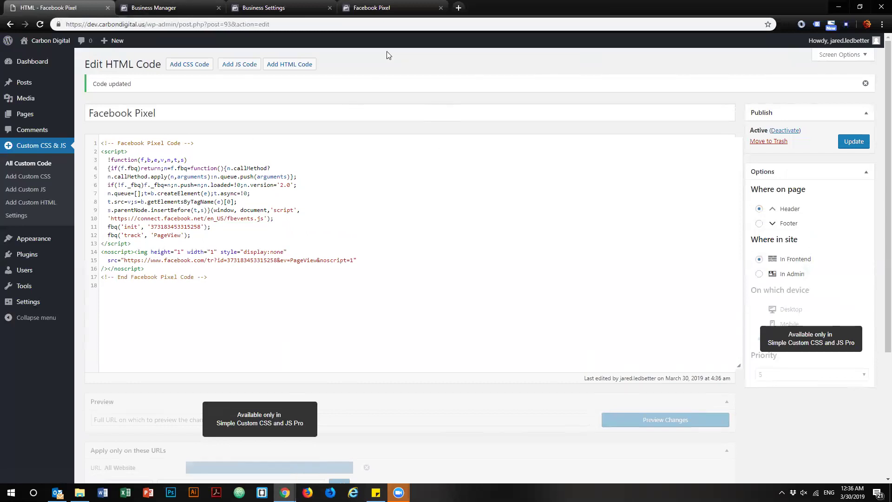
# Step: Switch to Facebook Events Manager, turn on Automatic Advanced Matching for Test Pixel and leave the installation dialog without setting up events
pyautogui.click(389, 9)
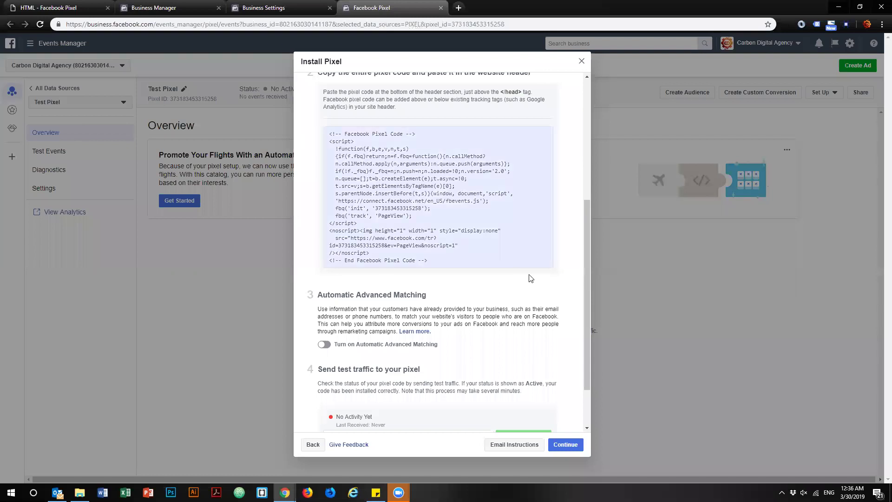
pyautogui.scroll(-1, 526, 276)
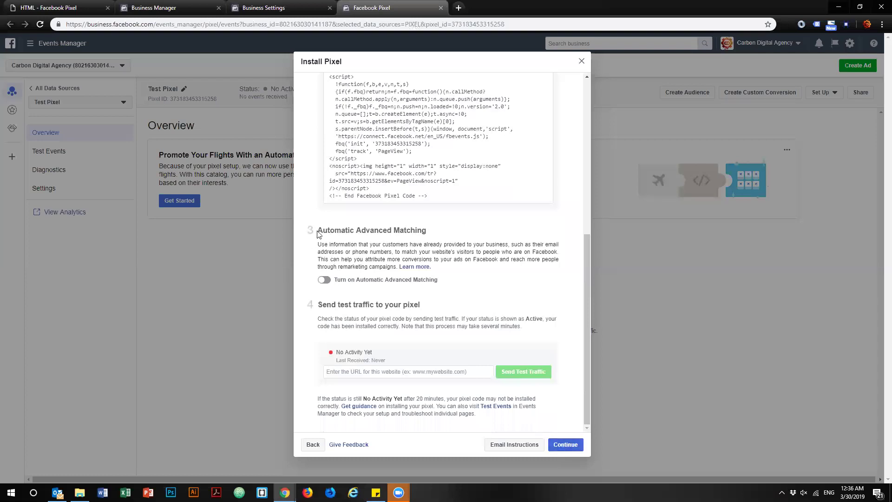
pyautogui.moveTo(322, 234); pyautogui.dragTo(420, 236)
pyautogui.moveTo(338, 245); pyautogui.dragTo(485, 260)
pyautogui.click(324, 280)
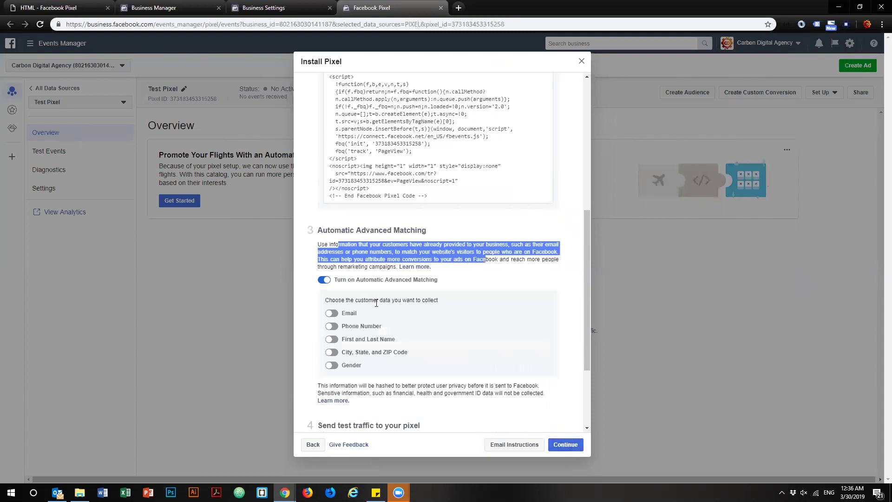
pyautogui.scroll(-1, 541, 267)
pyautogui.scroll(-1, 542, 265)
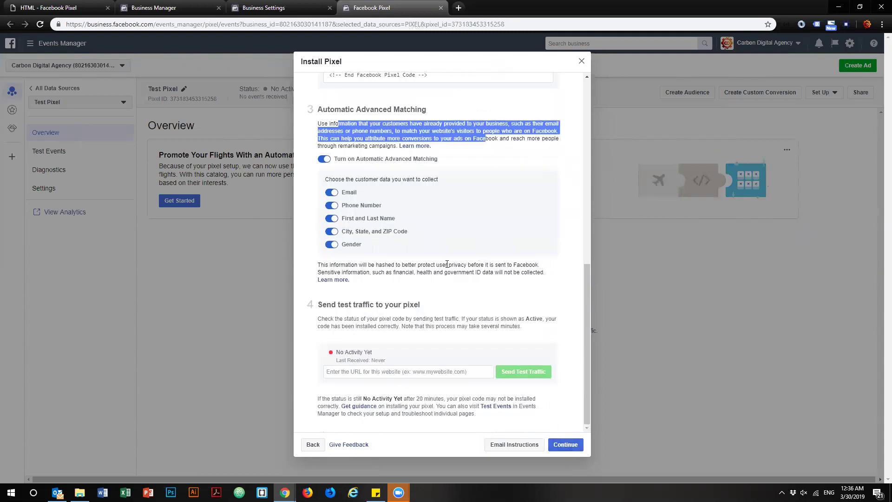
pyautogui.click(461, 280)
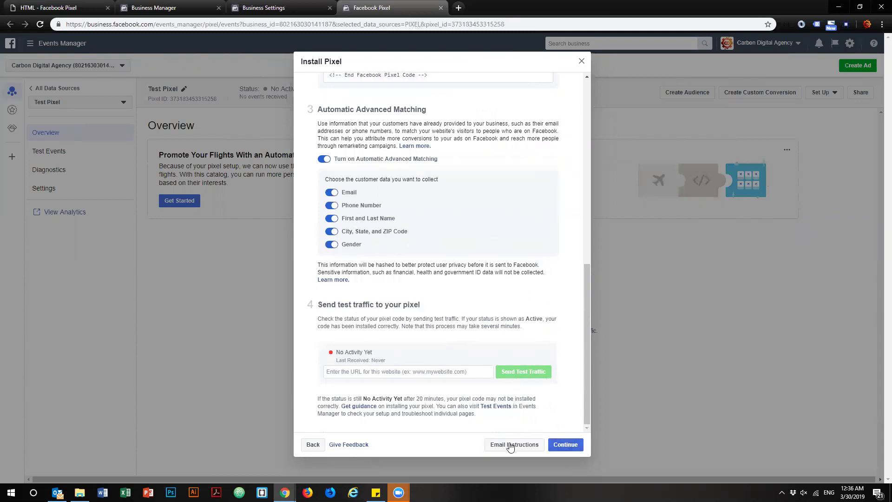
pyautogui.click(565, 444)
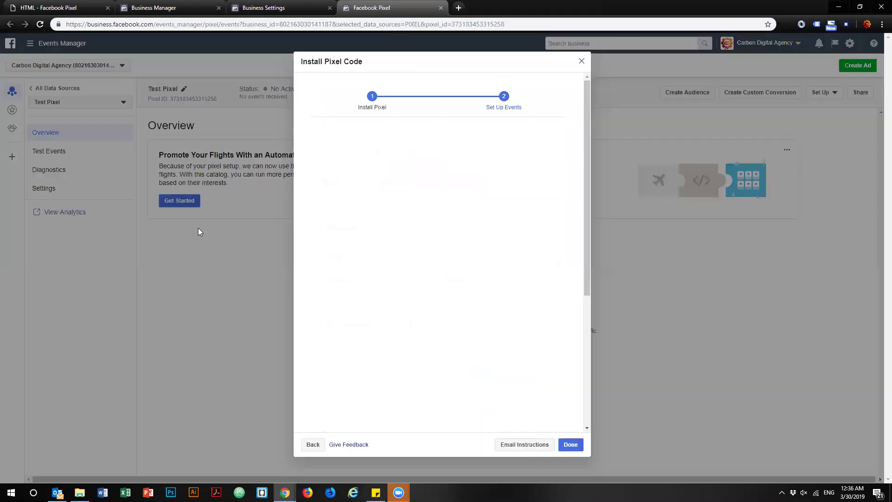
pyautogui.click(198, 227)
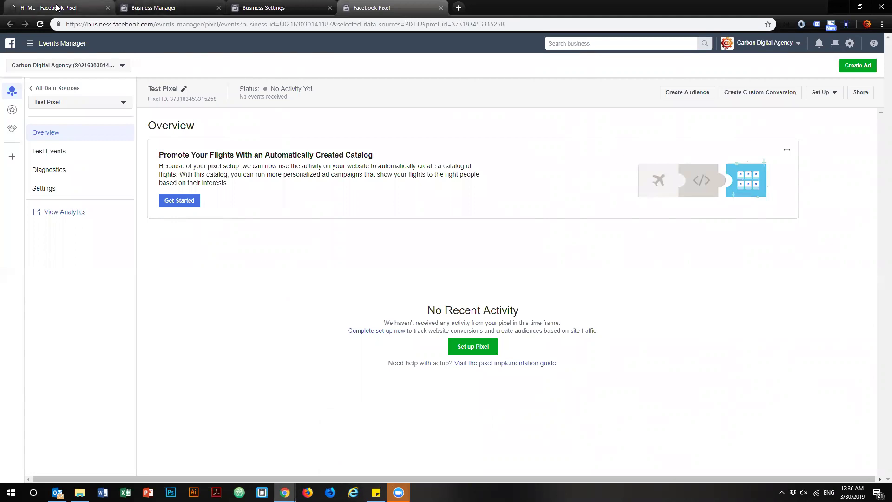
# Step: Back in WordPress, check the bulk actions in the list of all custom code and deactivate the Facebook Pixel code
pyautogui.click(77, 9)
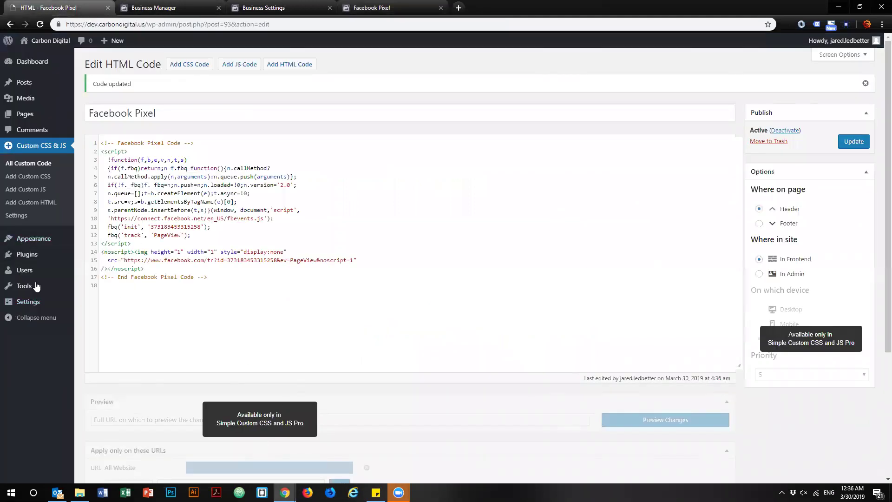
pyautogui.click(45, 166)
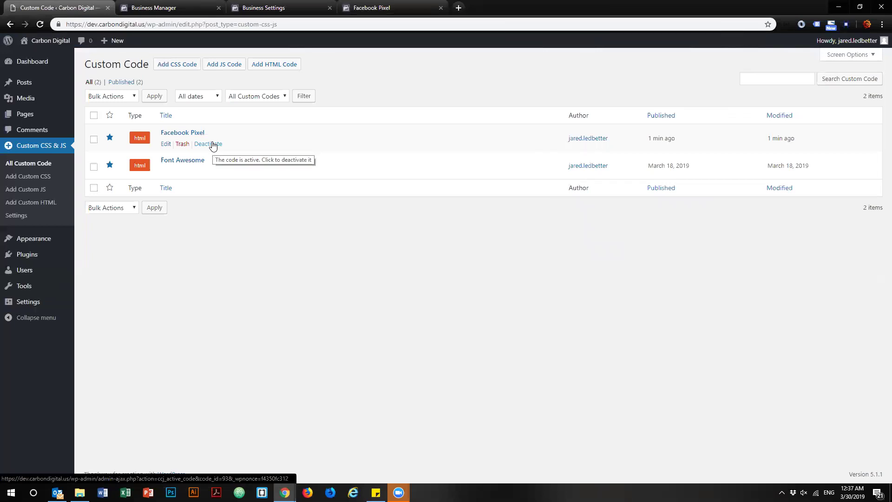
pyautogui.click(94, 115)
pyautogui.click(106, 96)
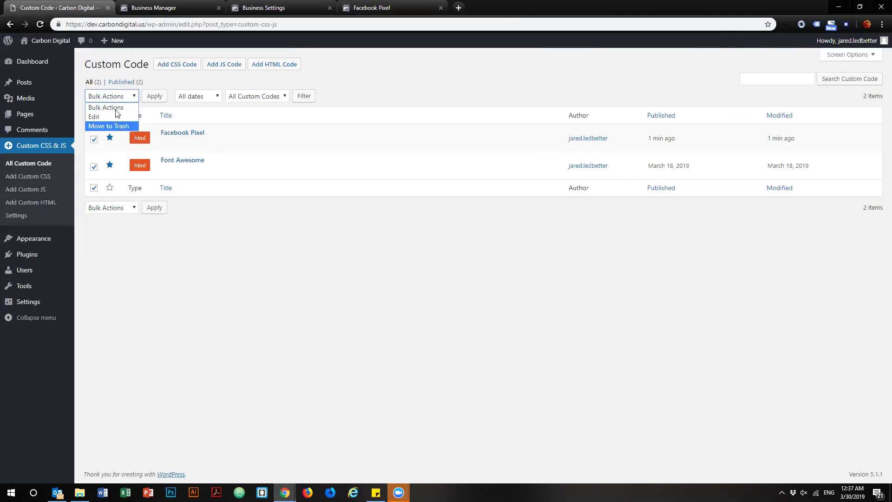
pyautogui.click(238, 290)
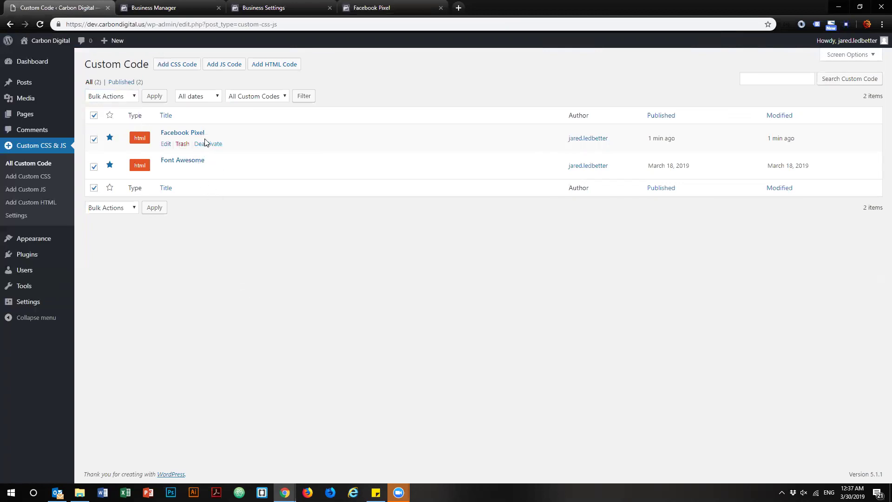
pyautogui.click(208, 146)
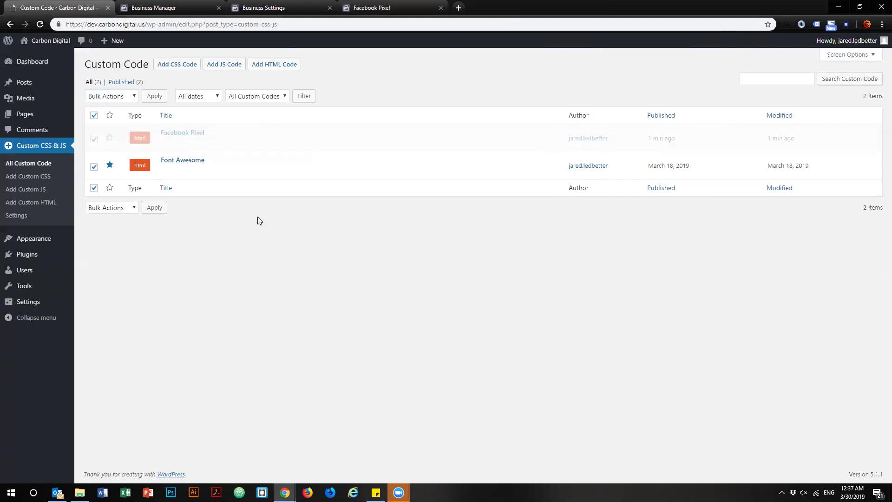
pyautogui.click(94, 115)
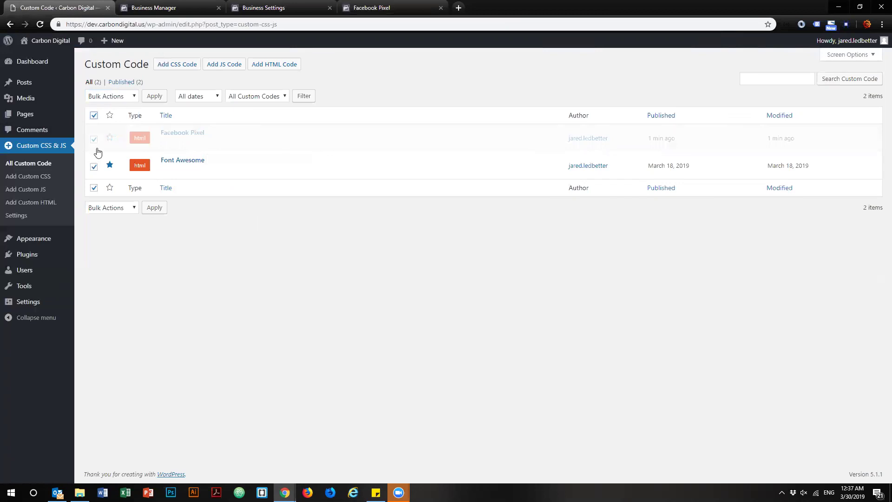